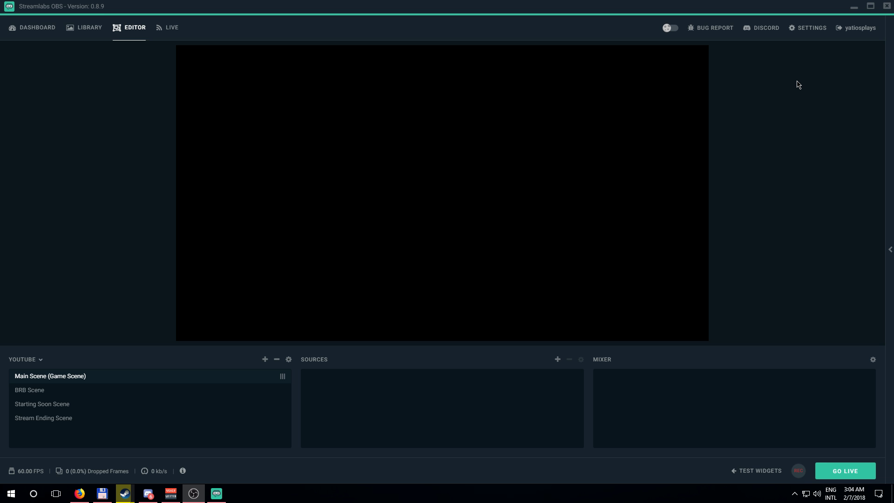
Step: Open the Streamlabs OBS settings window from the top bar
click(806, 34)
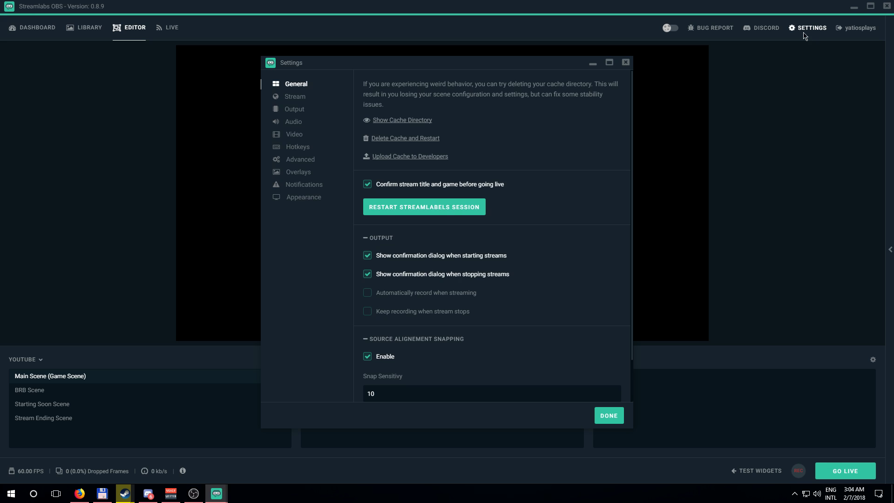
Step: Check on the Audio page that all five desktop and mic/aux devices are Disabled, then close Settings
click(325, 123)
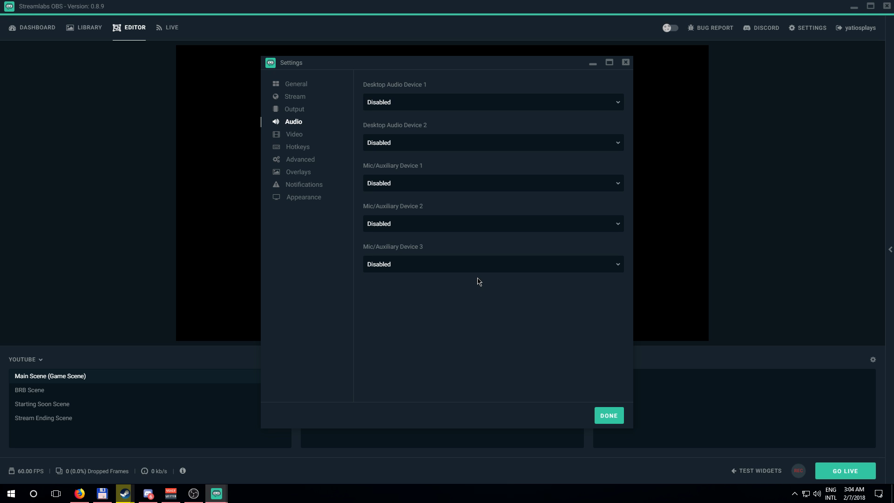
click(606, 422)
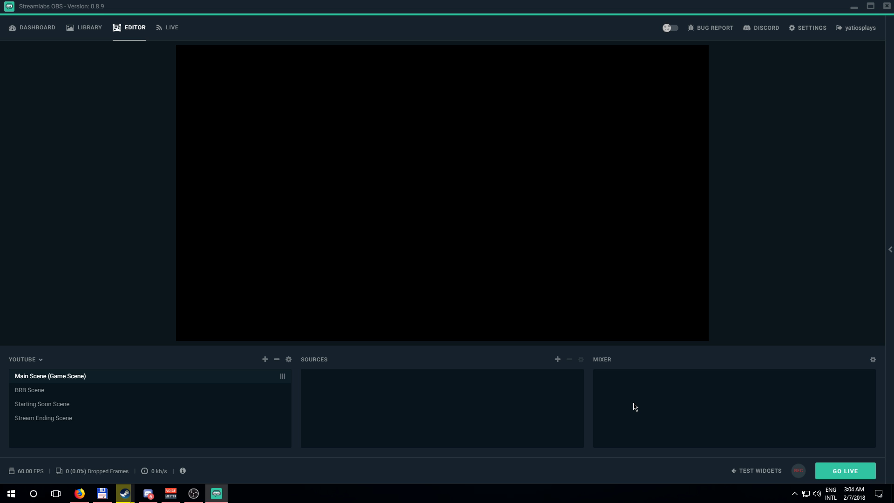
Step: Add an Audio Input Capture source named 'Microphone' on the Default device with Use Device Timestamps checked
click(557, 359)
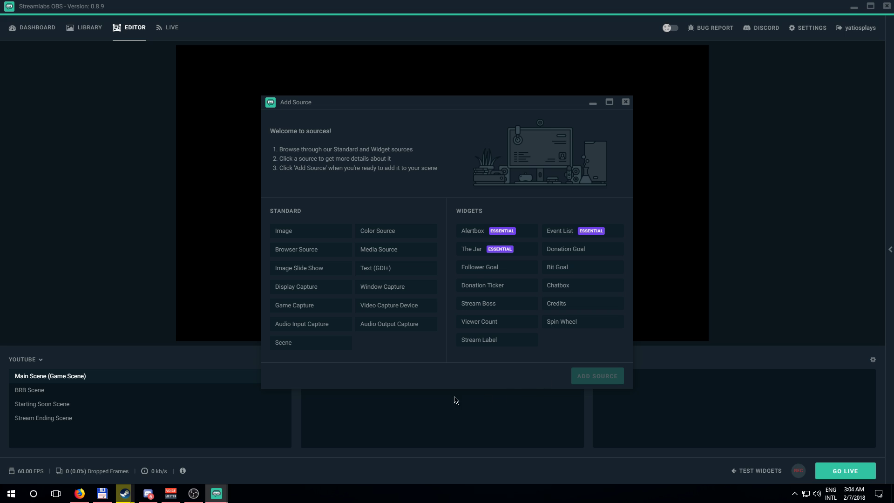
click(301, 323)
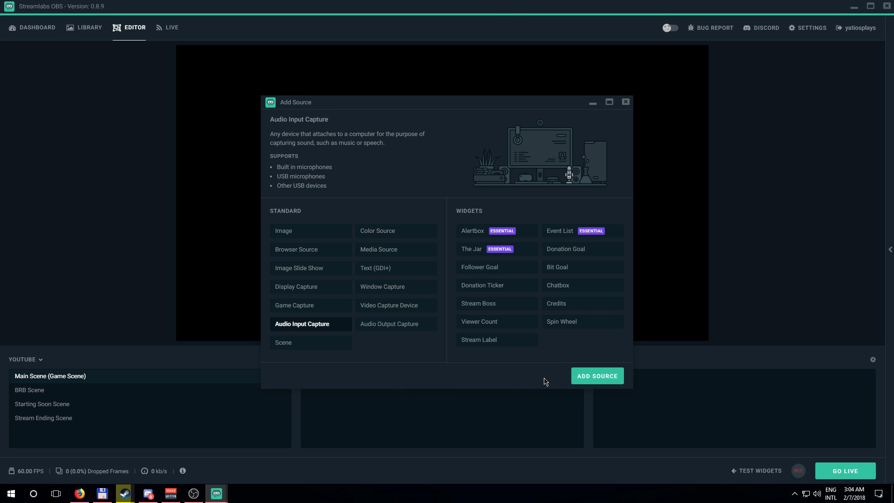
click(587, 376)
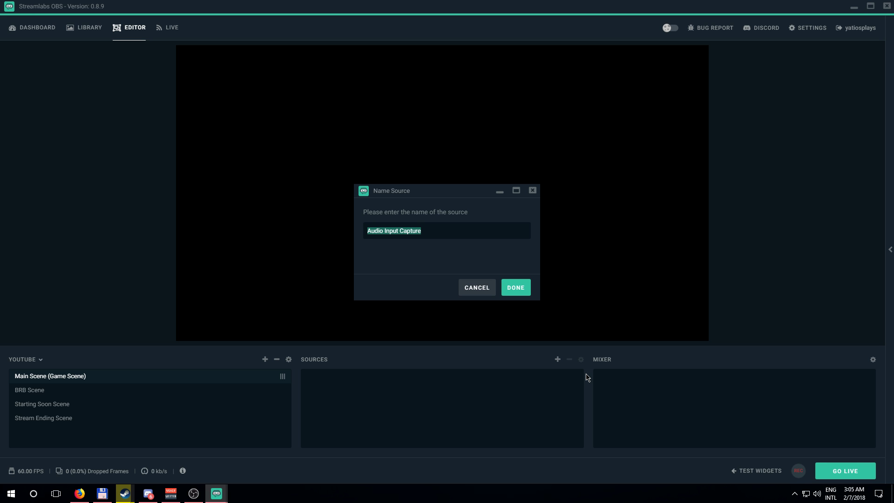
text(Microphone)
key(Return)
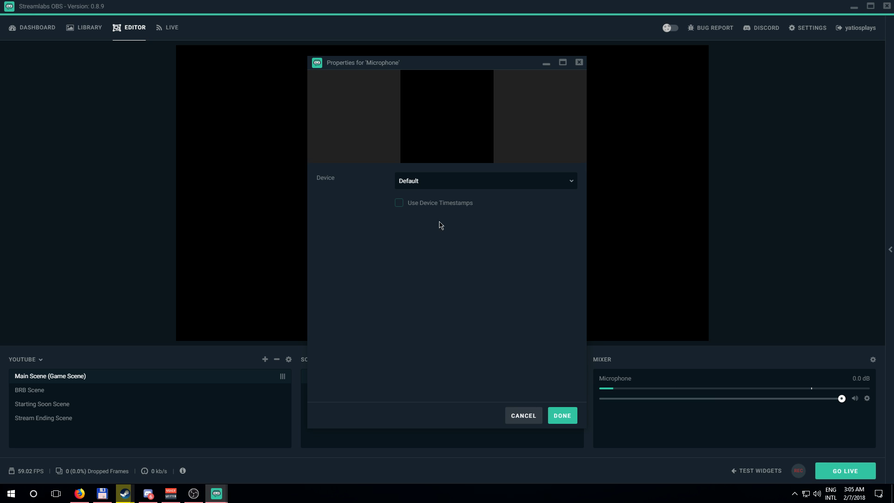
click(401, 205)
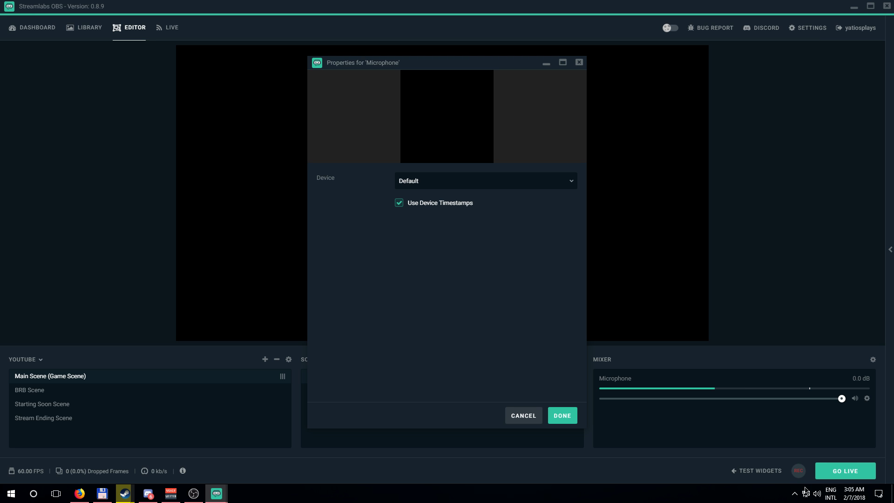
right_click(818, 495)
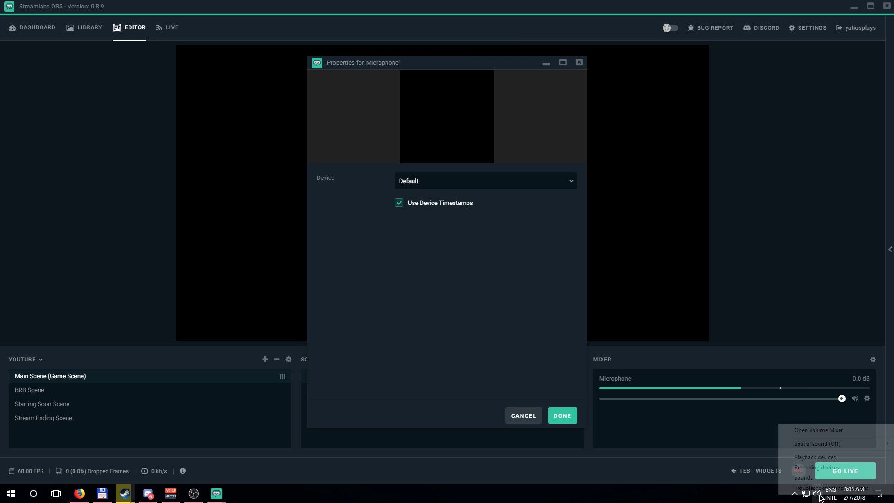
Step: Review the recording and playback device names in the Windows Sound window, then close it
click(822, 468)
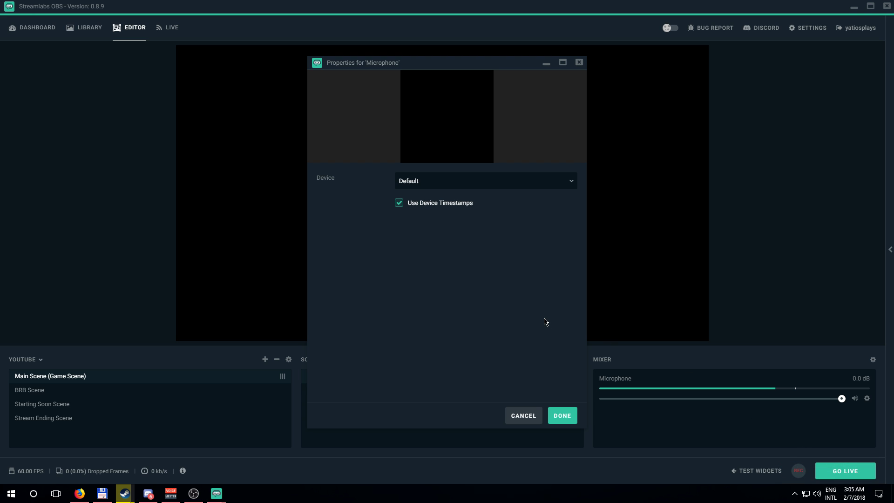
drag(123, 17, 434, 140)
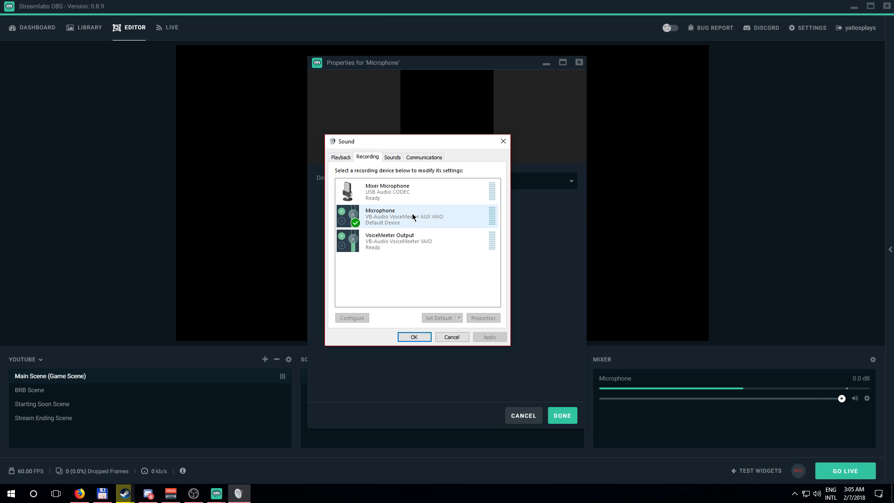
click(341, 158)
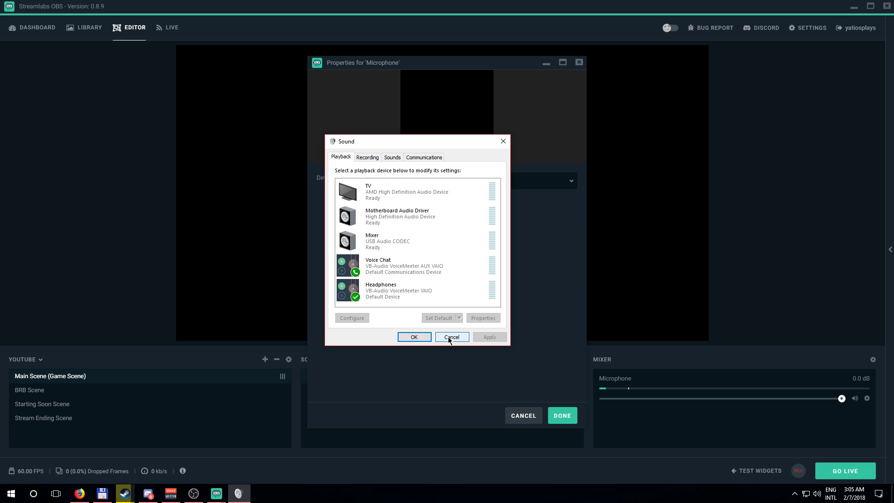
click(429, 338)
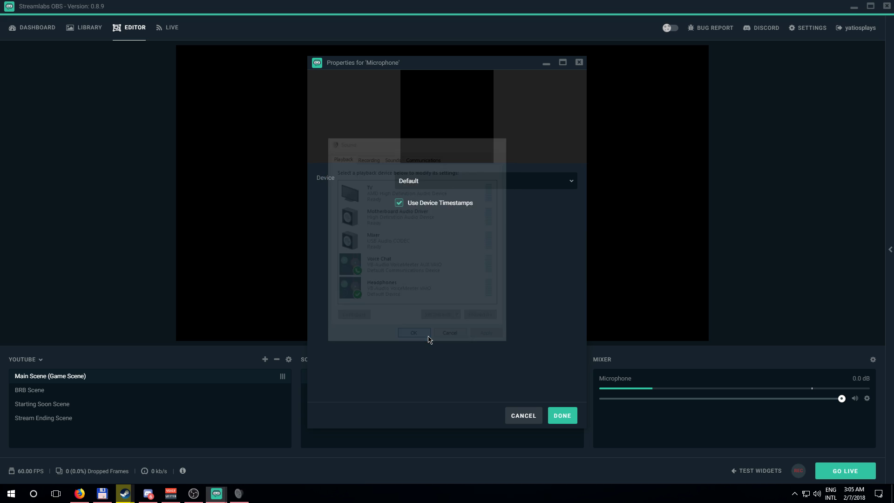
Step: Set the Microphone source device to Microphone (VB-Audio VoiceMeeter AUX VAIO) and save
click(455, 184)
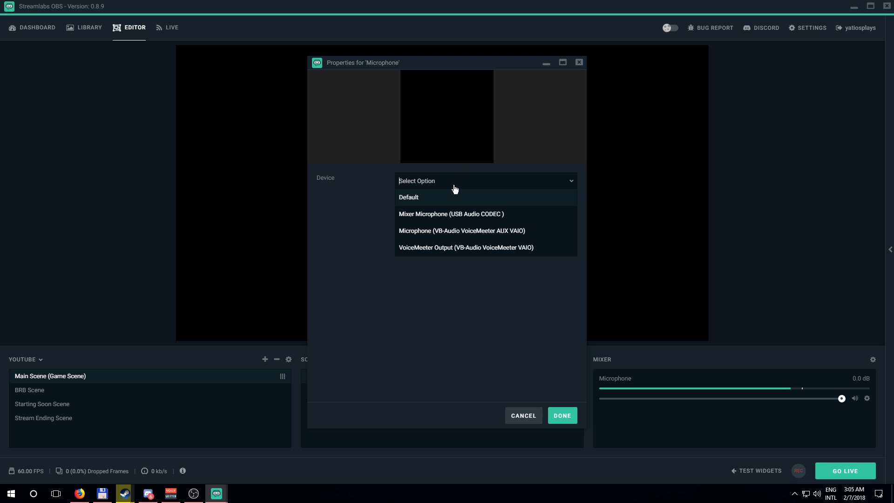
click(471, 235)
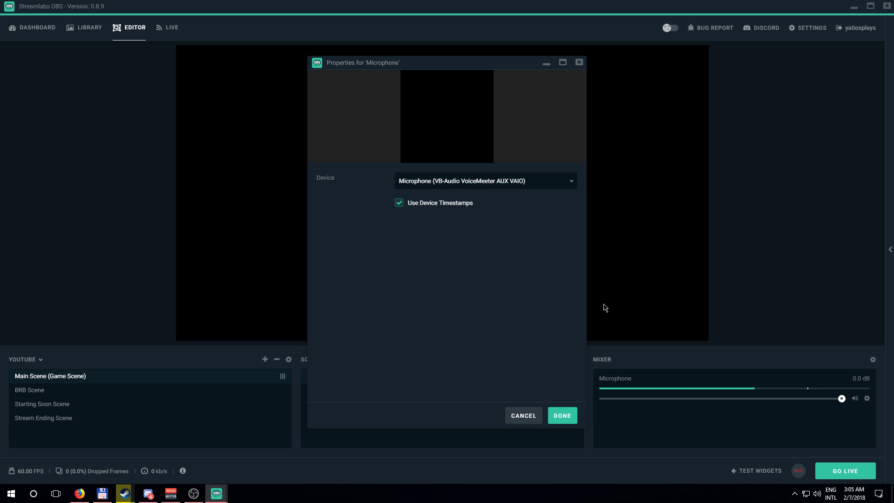
click(562, 415)
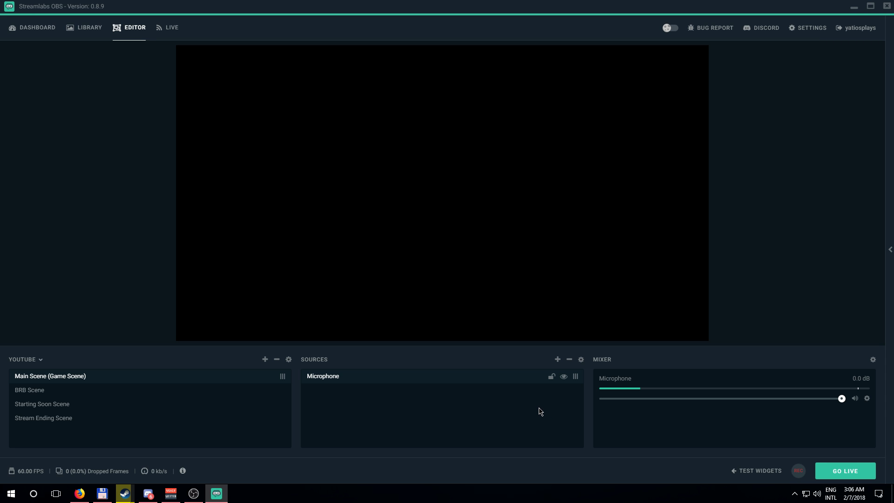
Step: Add an Audio Output Capture source to Main Scene named 'Headphones'
click(557, 360)
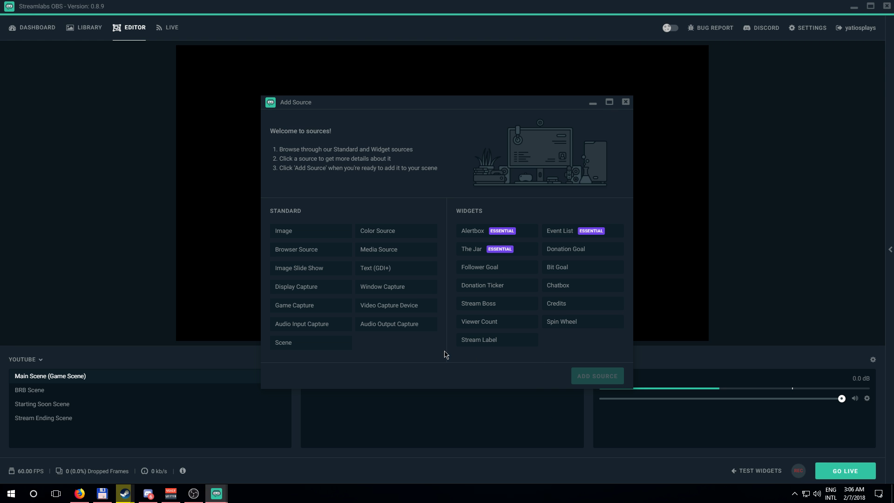
click(414, 334)
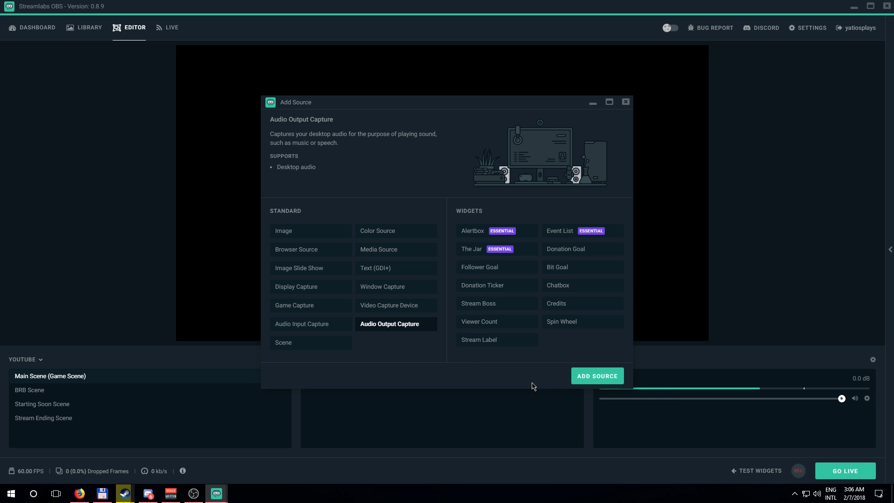
click(585, 383)
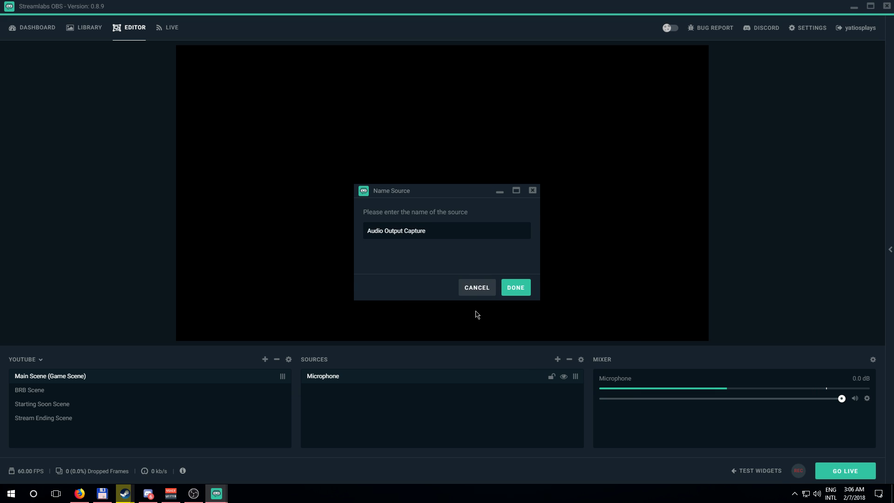
drag(451, 229, 299, 228)
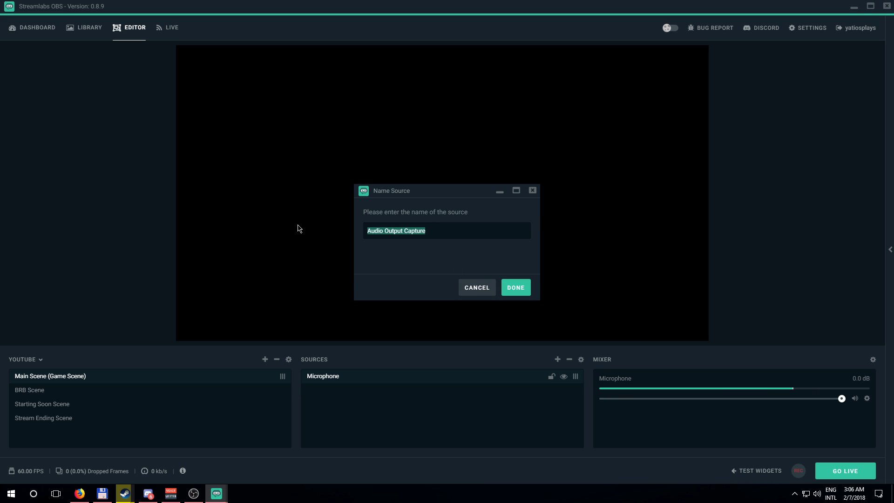
text(Headphone)
key(BackSpace)
key(BackSpace)
key(BackSpace)
text(on)
key(BackSpace)
key(BackSpace)
key(BackSpace)
text(hones)
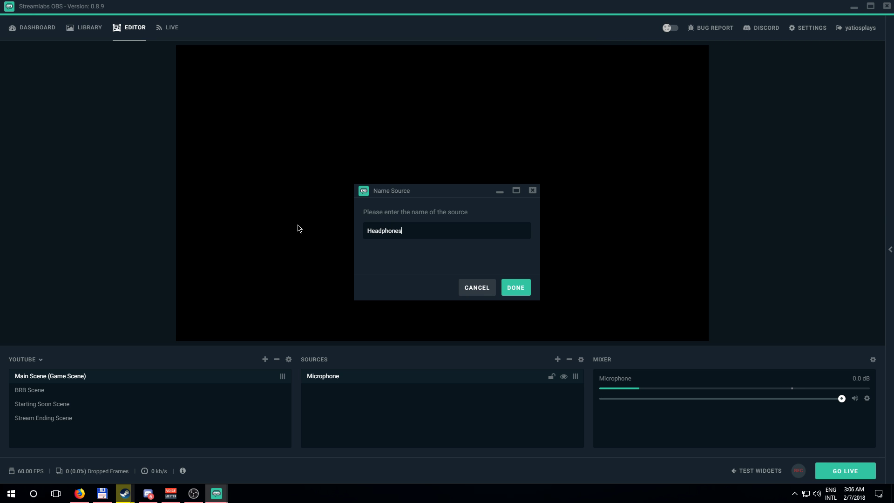
key(Return)
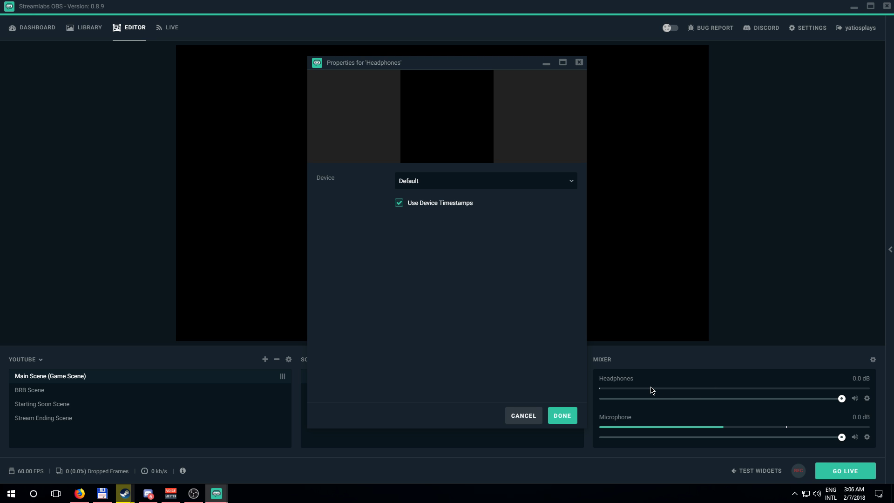
Step: Set the Headphones source device to Headphones (VB-Audio VoiceMeeter VAIO) and confirm
click(471, 189)
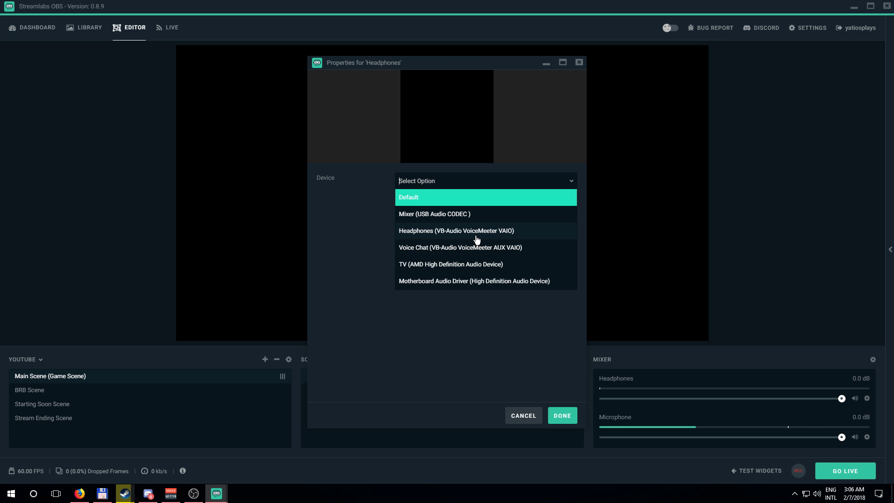
click(460, 232)
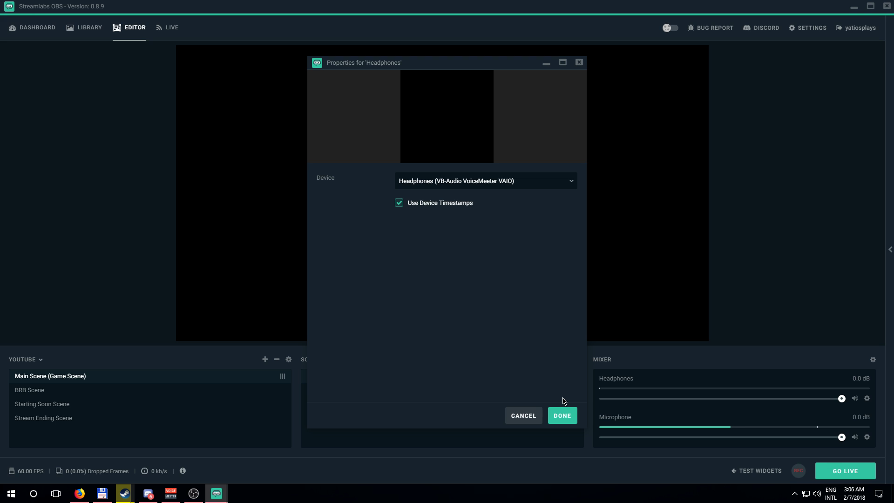
click(572, 419)
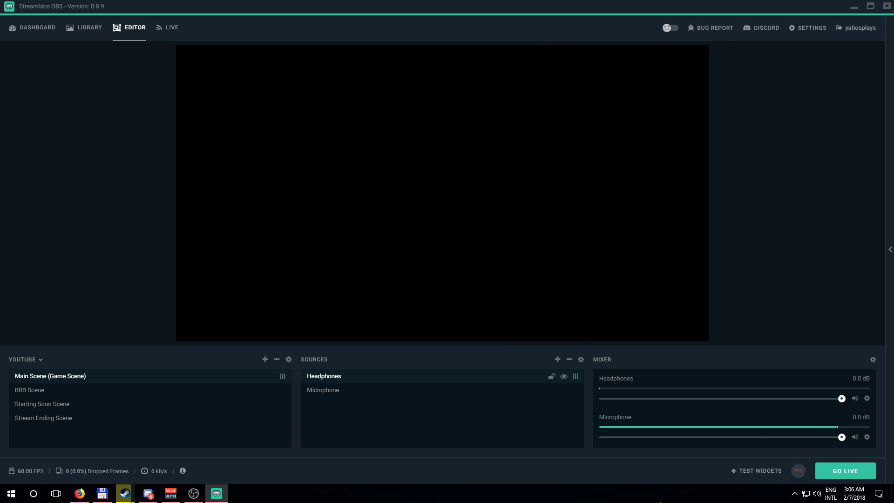
right_click(817, 494)
click(796, 459)
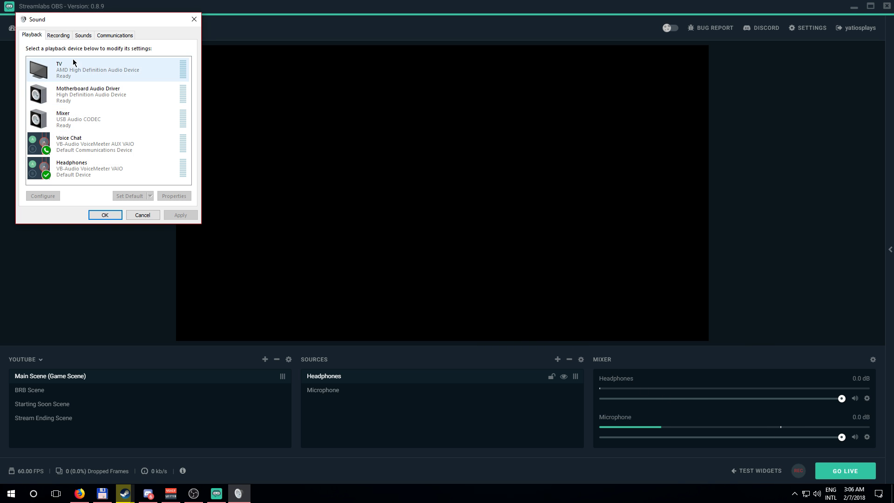
drag(95, 22, 169, 84)
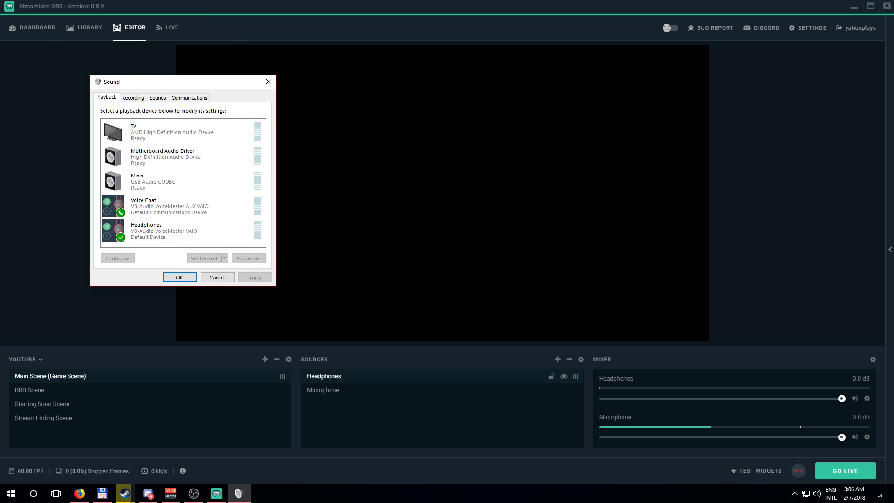
drag(217, 84, 288, 88)
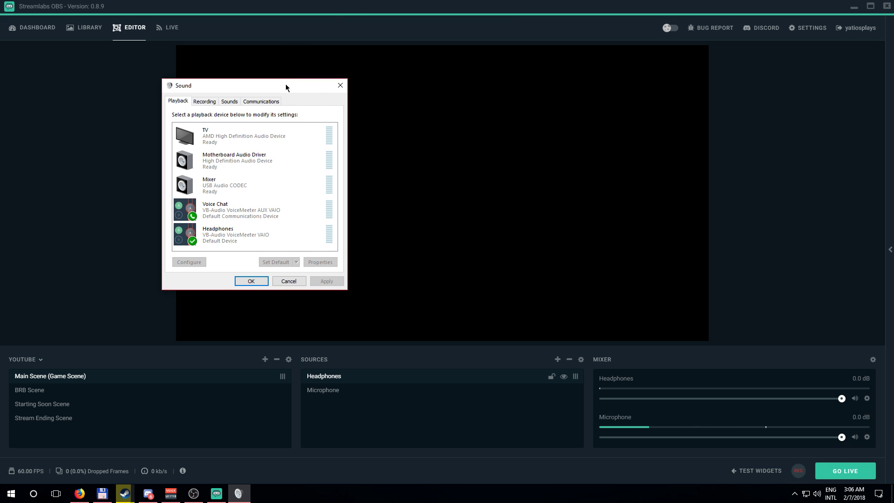
right_click(257, 237)
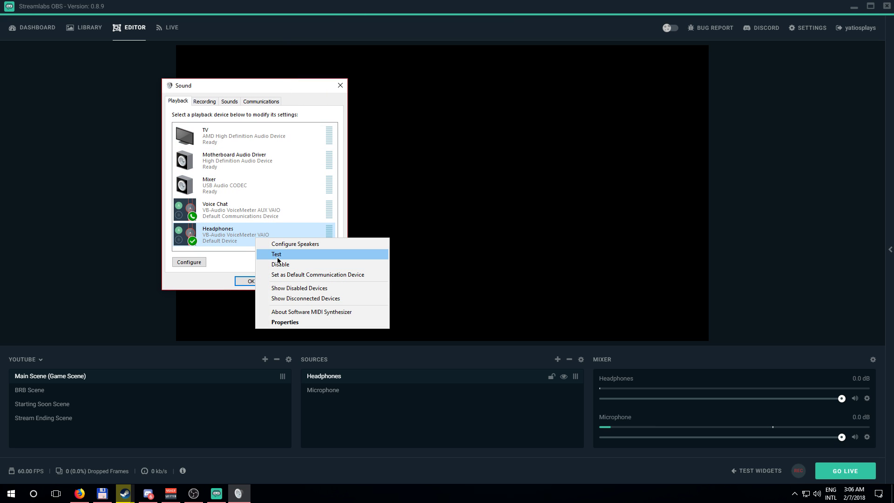
click(276, 255)
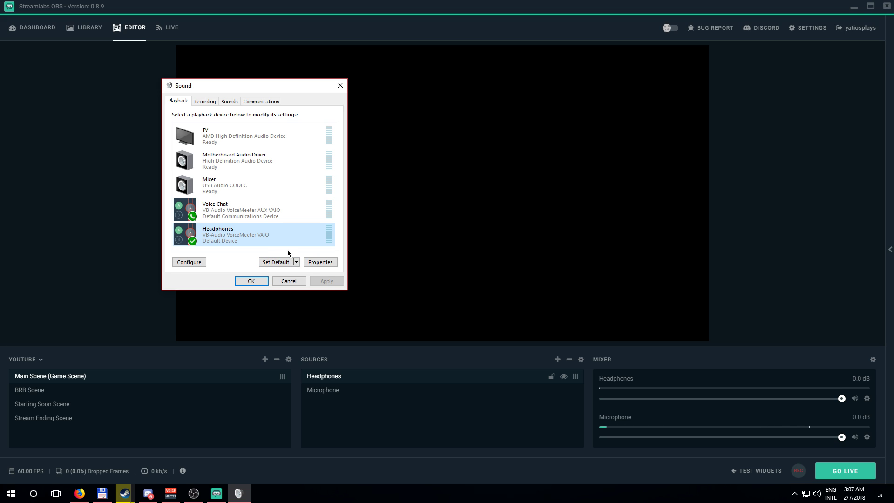
click(252, 281)
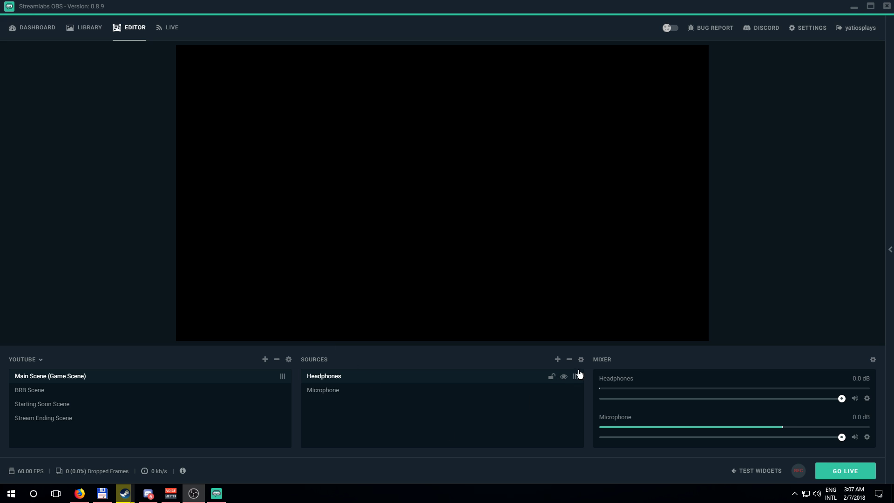
click(558, 360)
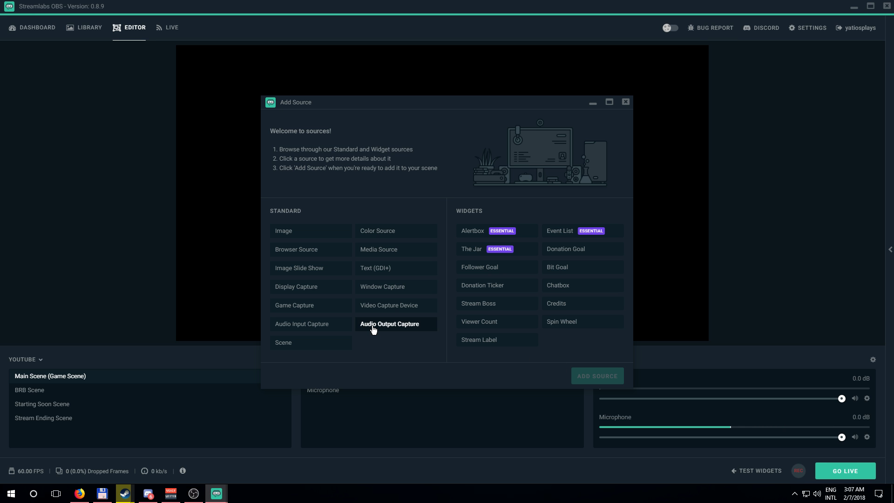
Step: Add an Audio Output Capture source named 'Voice Chat' using the VoiceMeeter AUX VAIO device
click(373, 326)
click(601, 376)
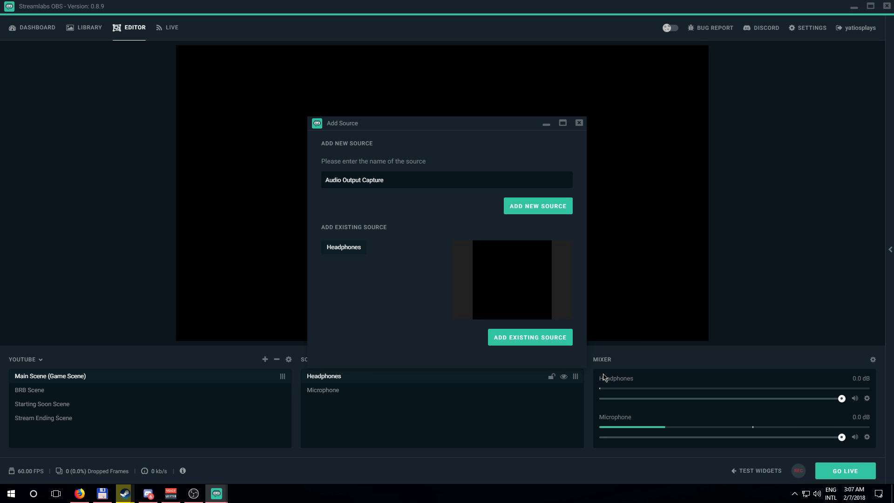
triple_click(392, 182)
text(Voice Chat)
click(554, 211)
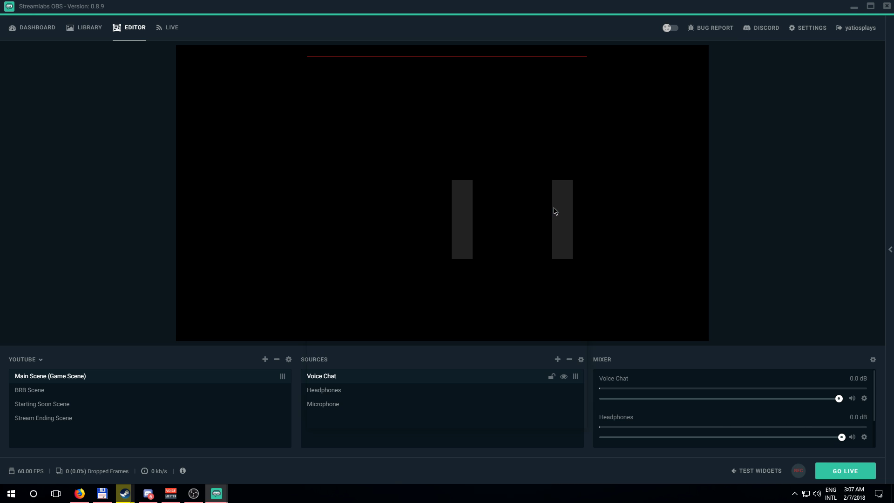
click(460, 182)
click(460, 248)
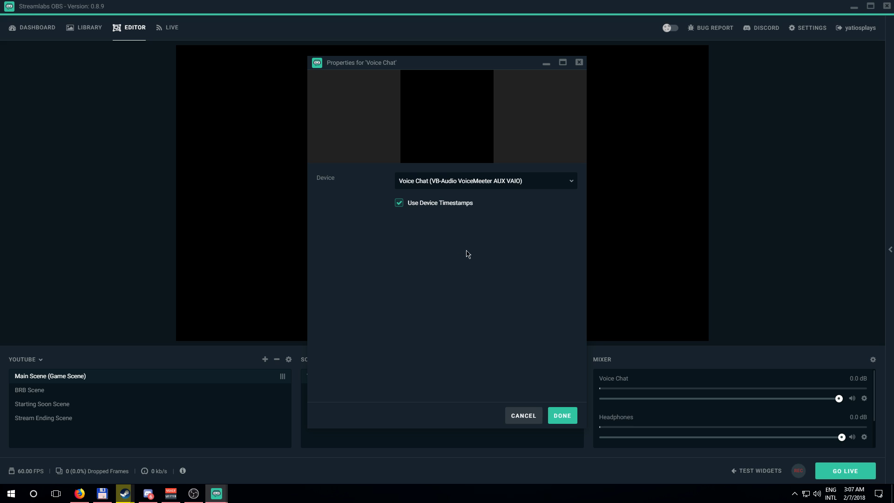
click(567, 415)
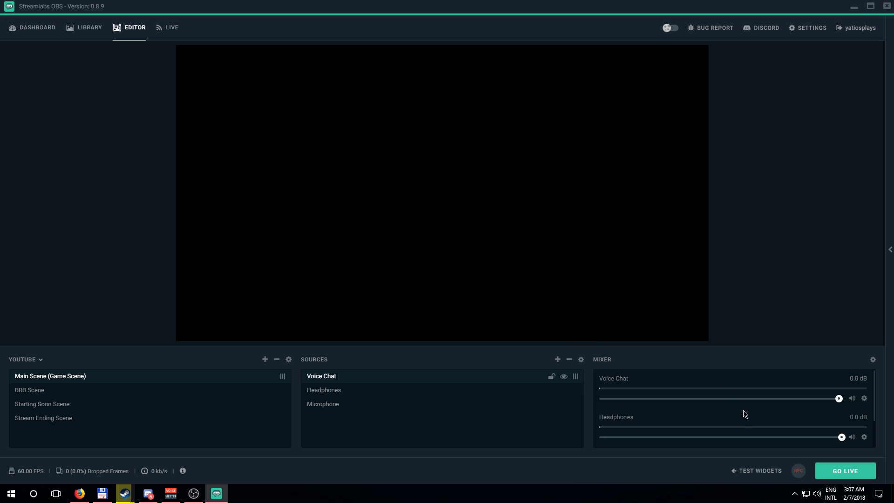
Step: Lower the Voice Chat mixer volume to -5.0 dB, then restore it to 0.0 dB
scroll(875, 403, down, 2)
scroll(880, 405, up, 1)
scroll(881, 405, up, 1)
drag(838, 398, 776, 399)
double_click(777, 398)
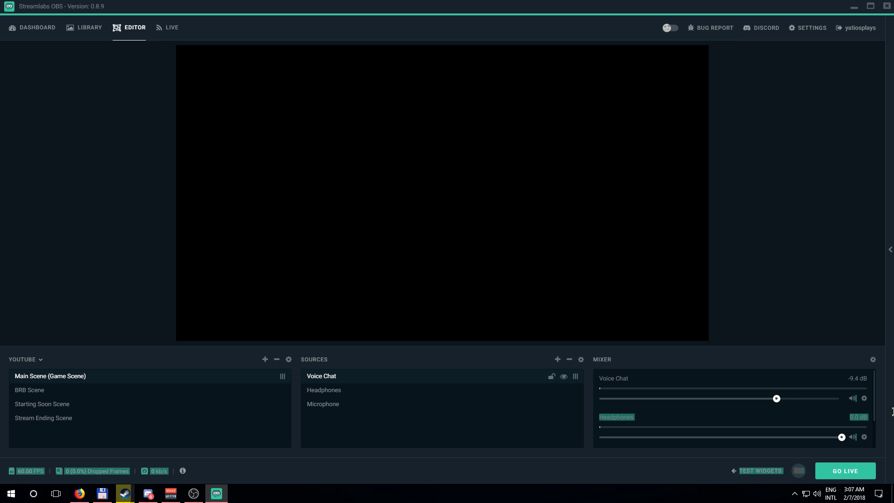
drag(776, 400, 838, 399)
click(804, 363)
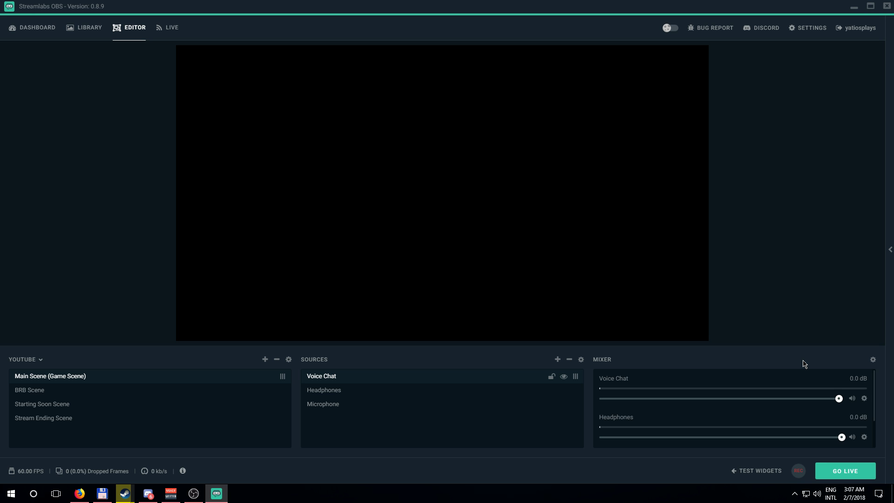
click(873, 362)
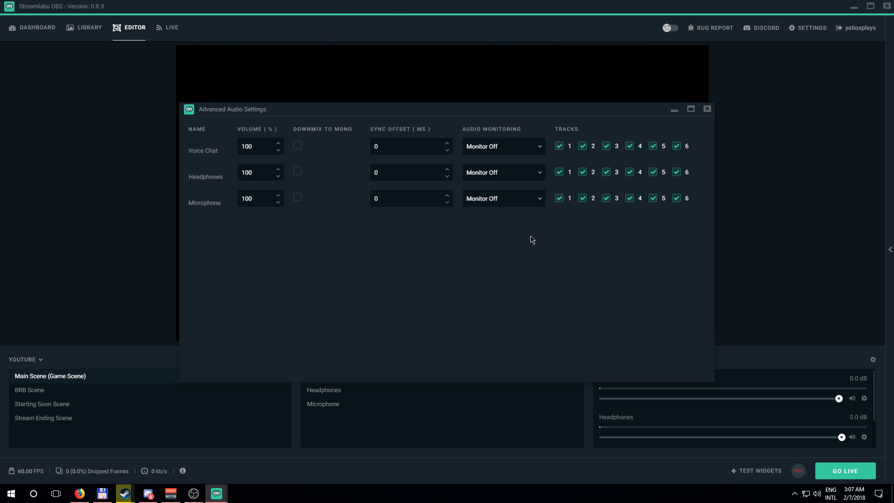
double_click(259, 147)
text(80)
click(510, 147)
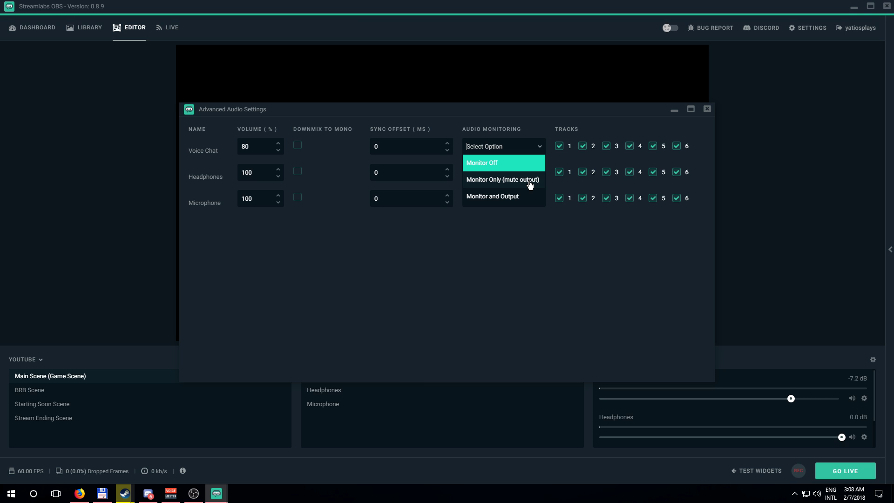
click(505, 184)
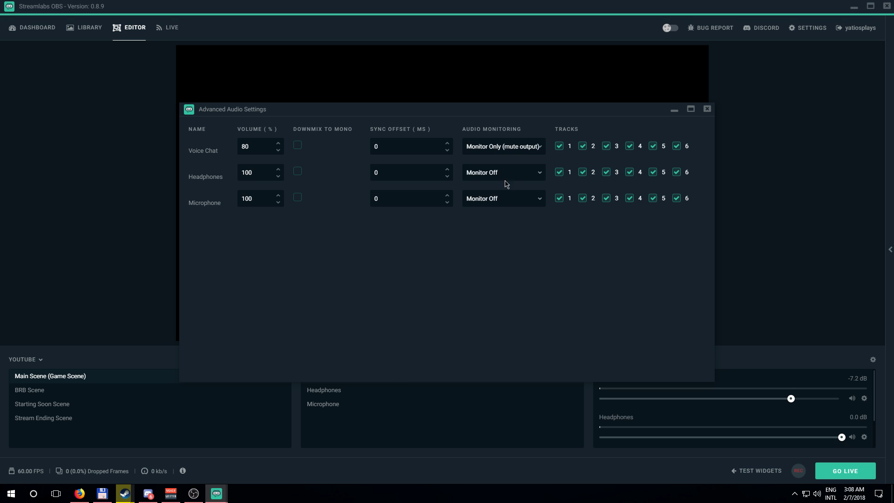
click(510, 153)
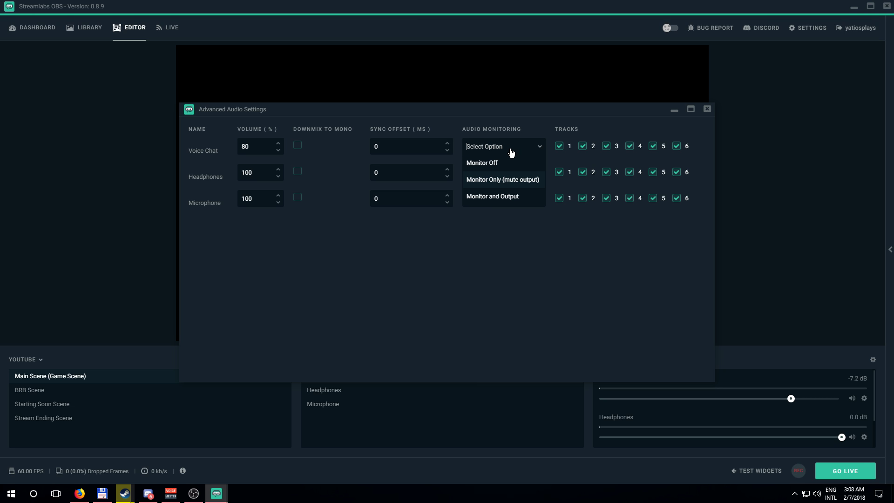
click(495, 197)
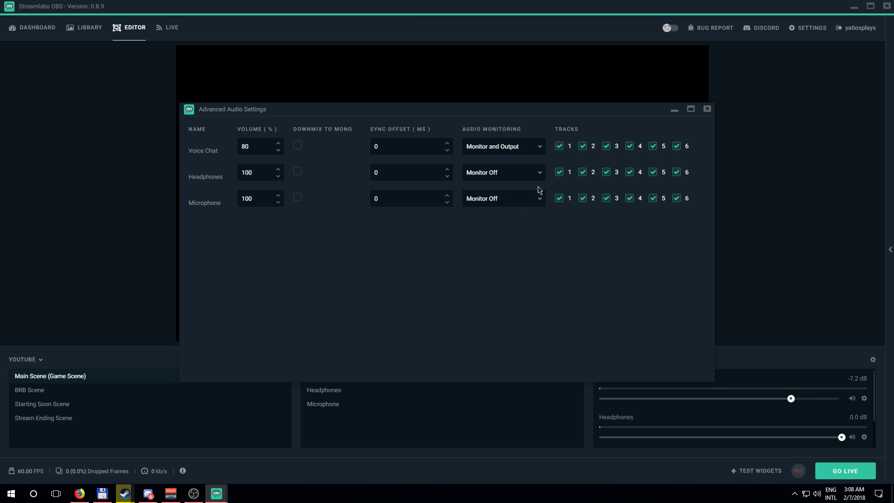
click(517, 147)
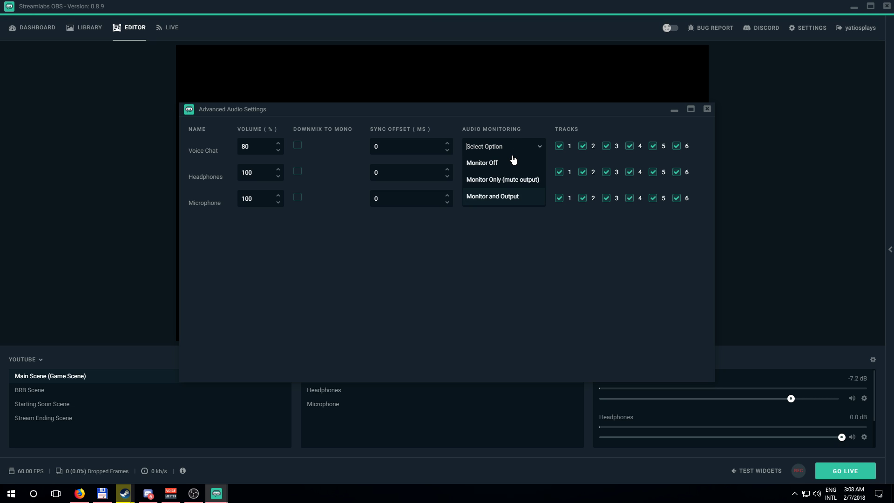
click(512, 163)
click(508, 199)
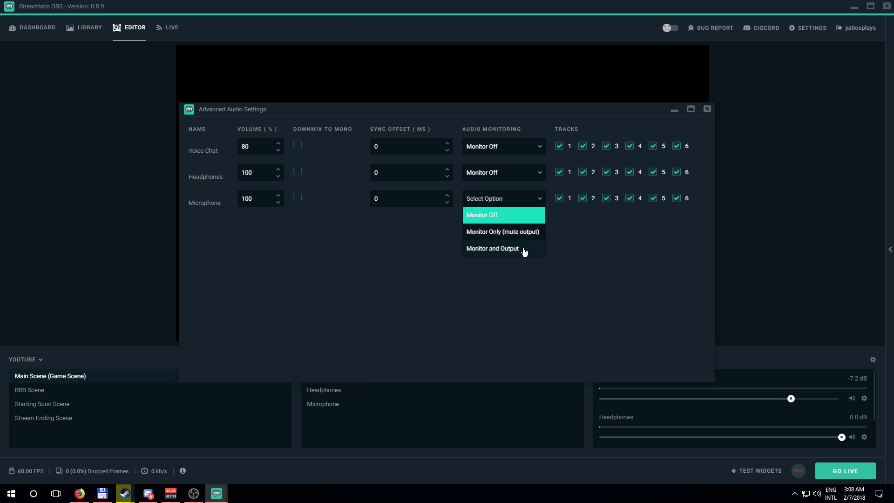
click(588, 259)
click(708, 113)
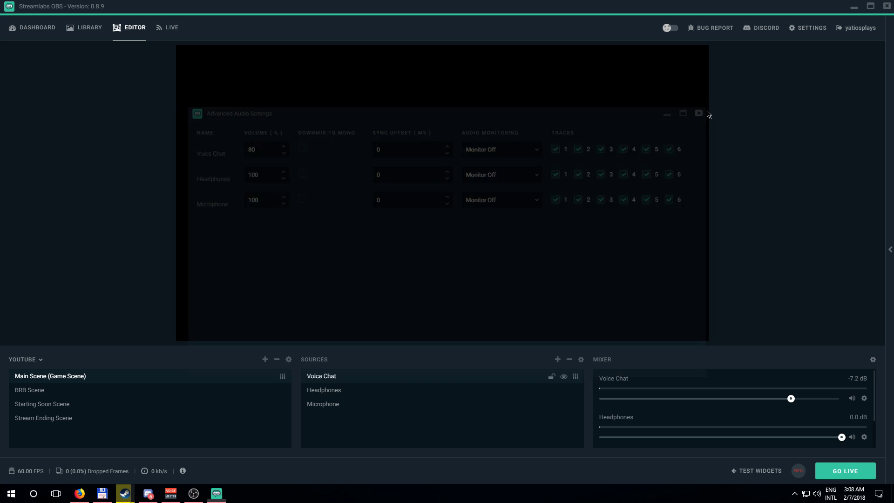
click(872, 360)
drag(261, 147, 180, 151)
text(100)
click(707, 109)
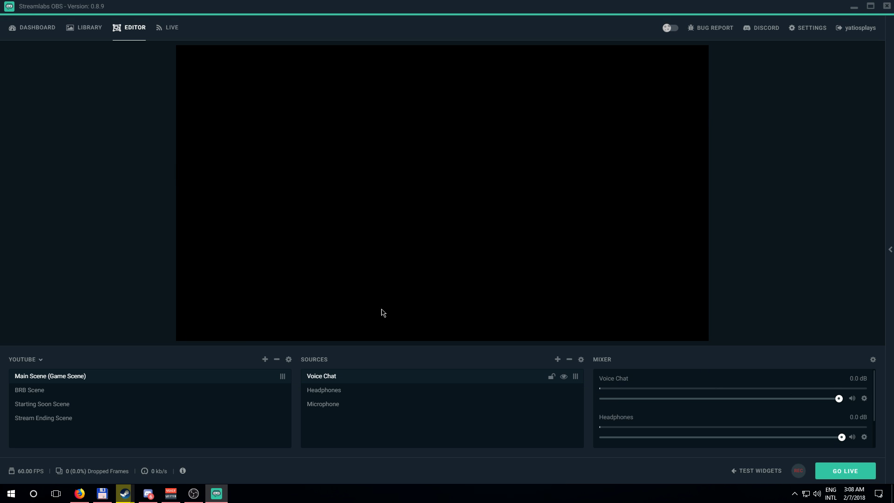